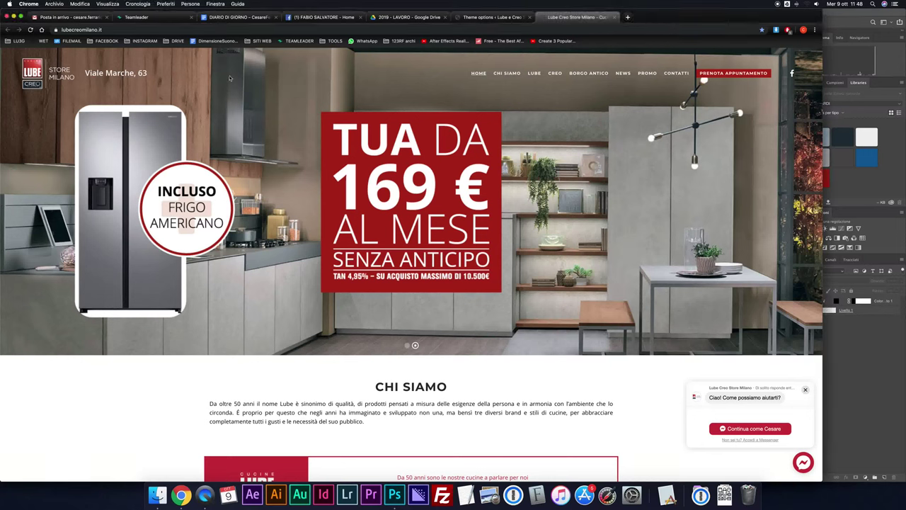
From the desktop, preview Progettazione_Logo_OfficialStores-15.png and drag it into the Photoshop logo document.
key("super+Tab")
key("F11")
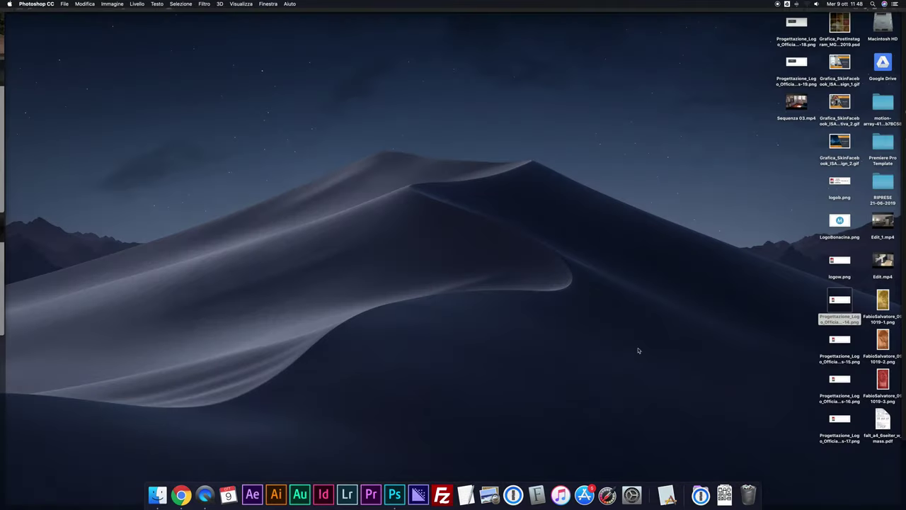
left_click(839, 303)
left_click(835, 341)
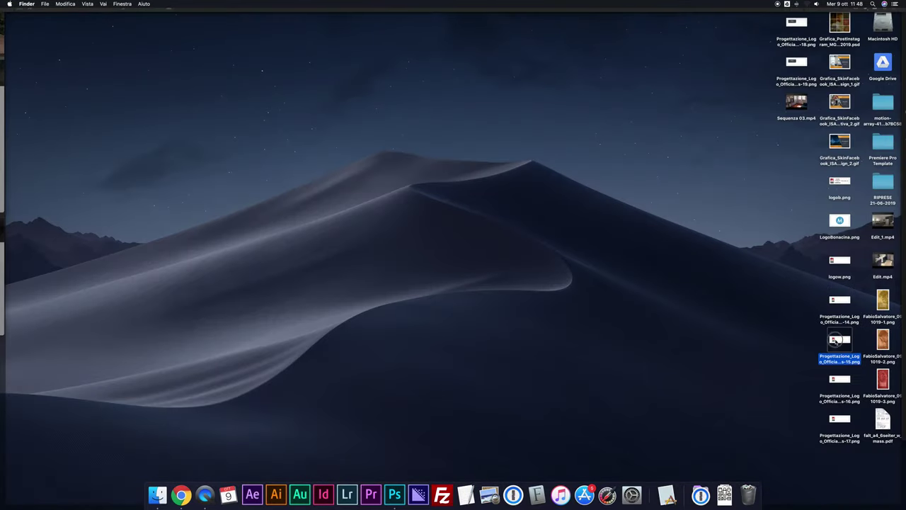
key("space")
key("space")
left_click_drag(835, 341, 383, 247)
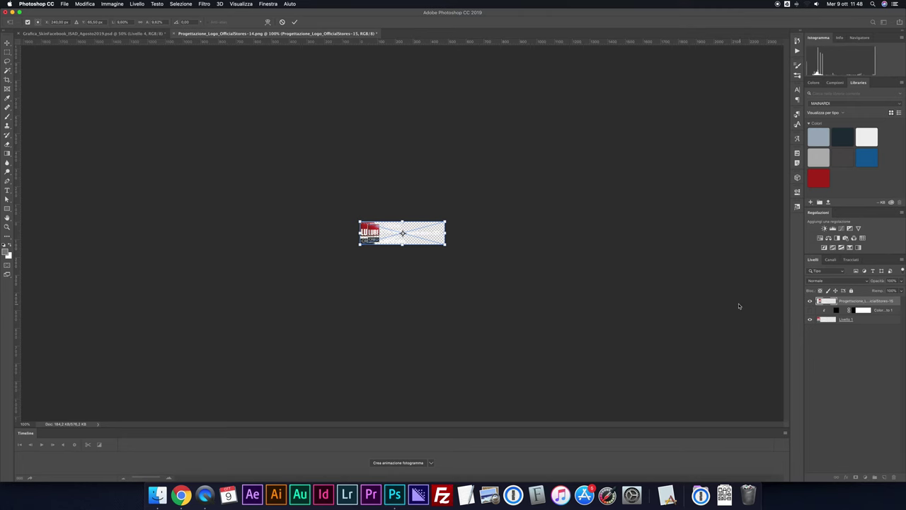
At 300% zoom, scale the placed logo by its corners to match the existing logo, then commit.
key("super+plus")
key("super+plus")
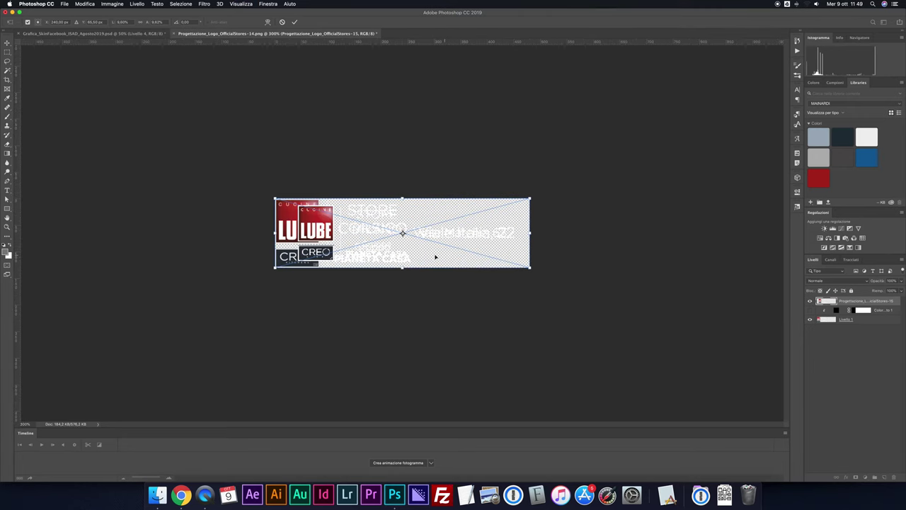
left_click_drag(275, 267, 249, 266)
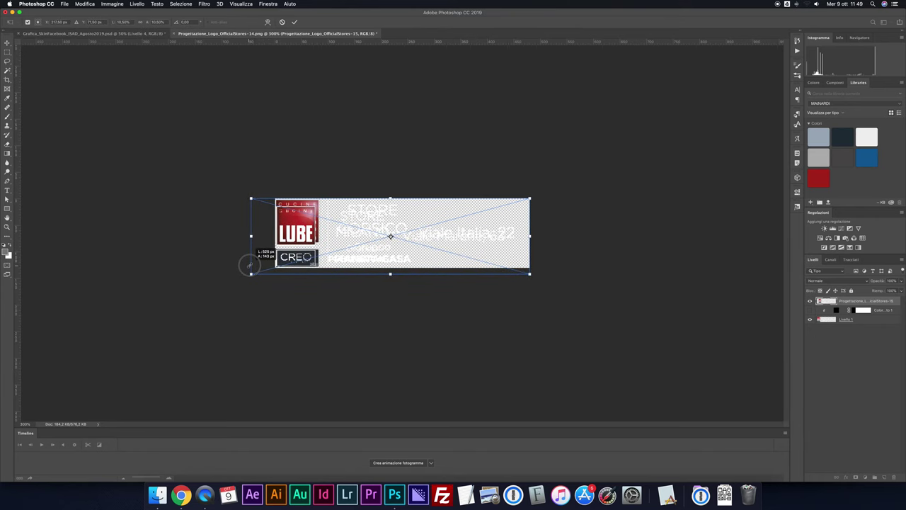
left_click_drag(530, 198, 555, 183)
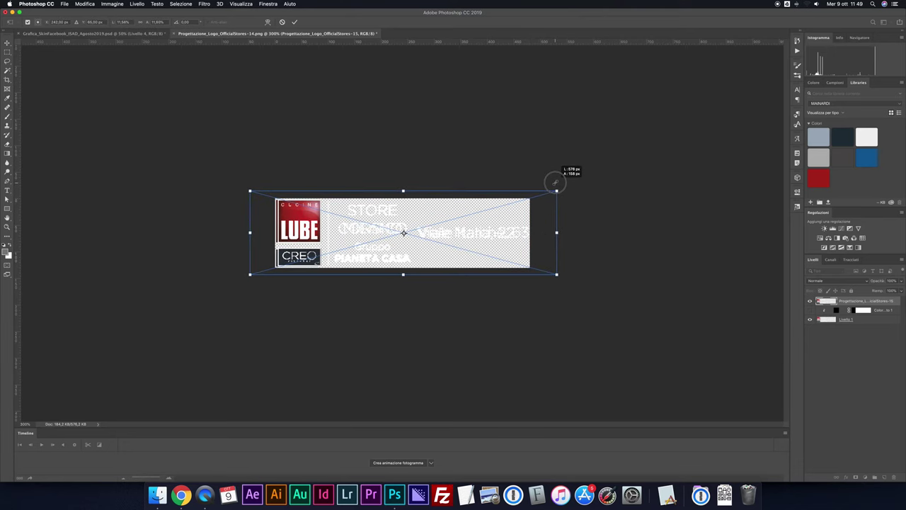
left_click_drag(556, 183, 556, 183)
left_click_drag(250, 275, 249, 276)
key("Return")
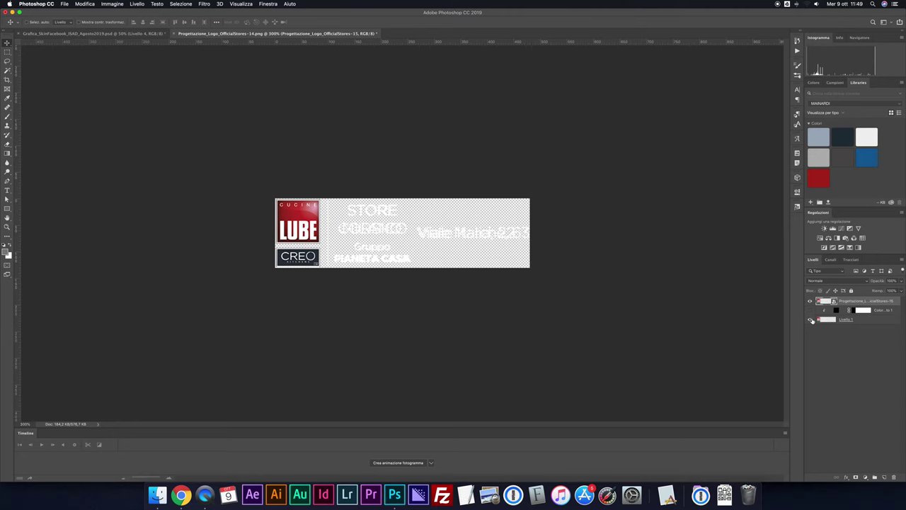
Put the placed logo below the black Color Fill layer, turn the fill on and clip it to the logo.
left_click_drag(826, 303, 824, 315)
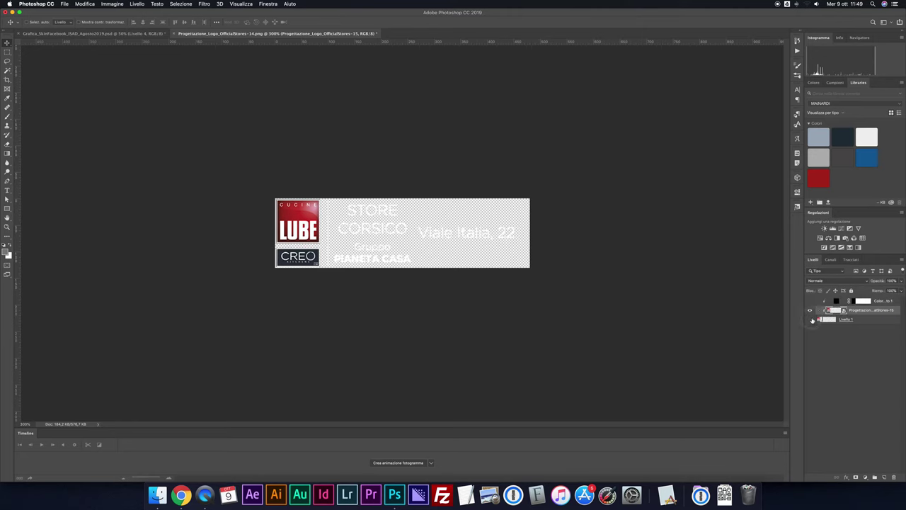
left_click(810, 319)
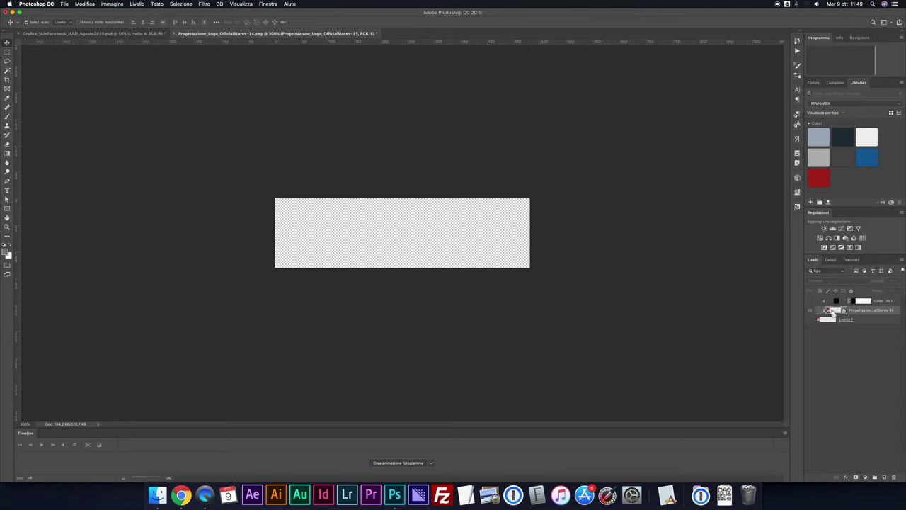
left_click(832, 312)
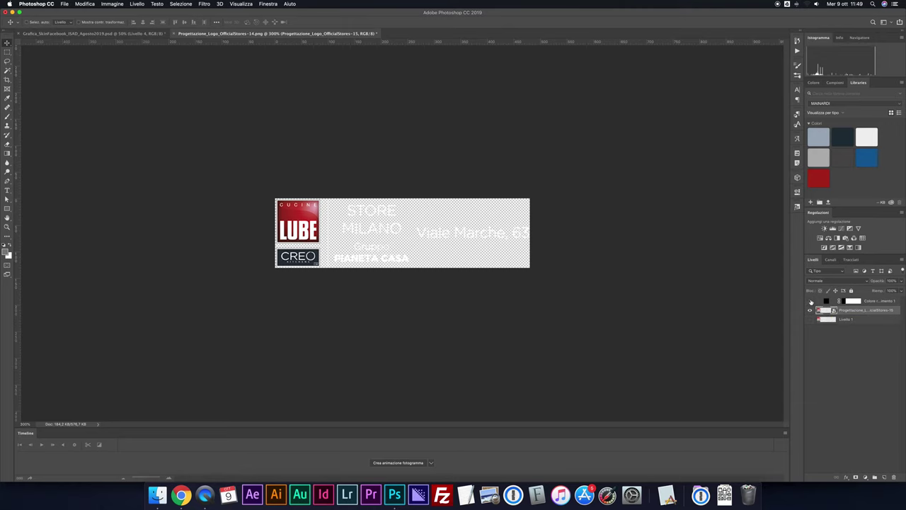
left_click(811, 301)
left_click(827, 302)
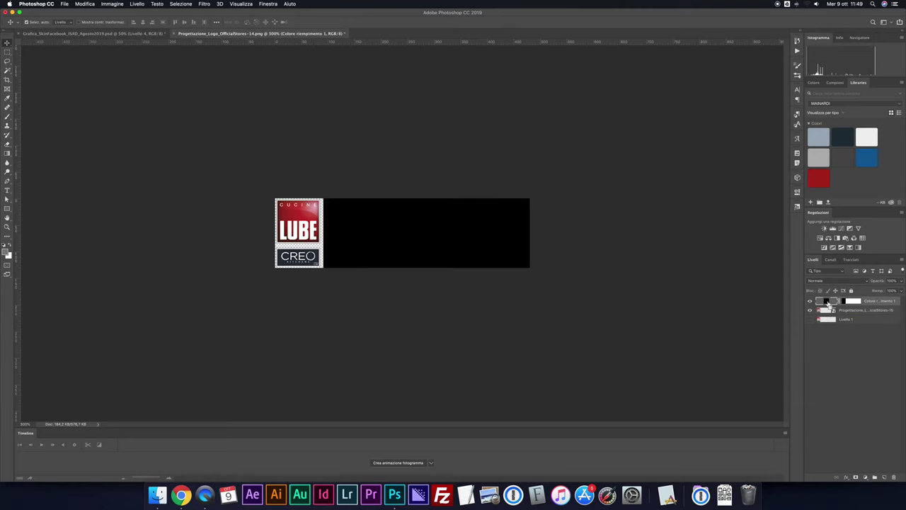
left_click(828, 305, "alt")
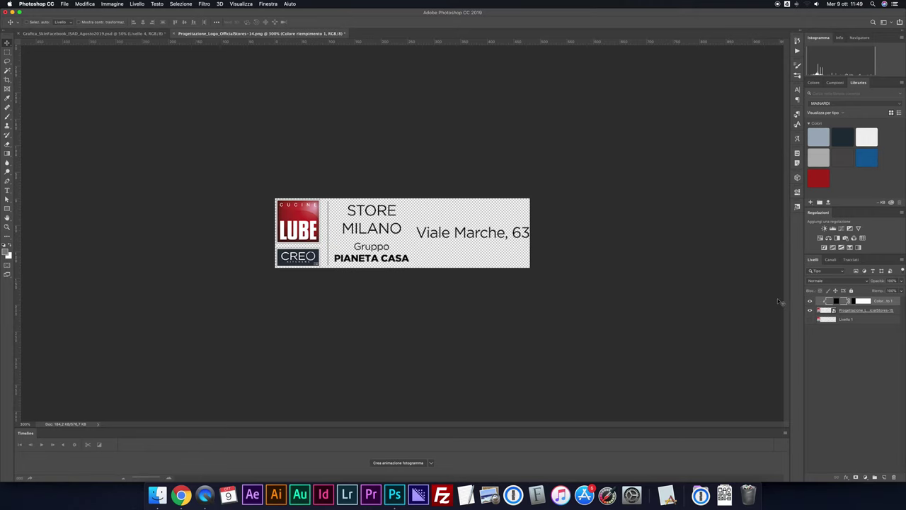
key("ctrl+s")
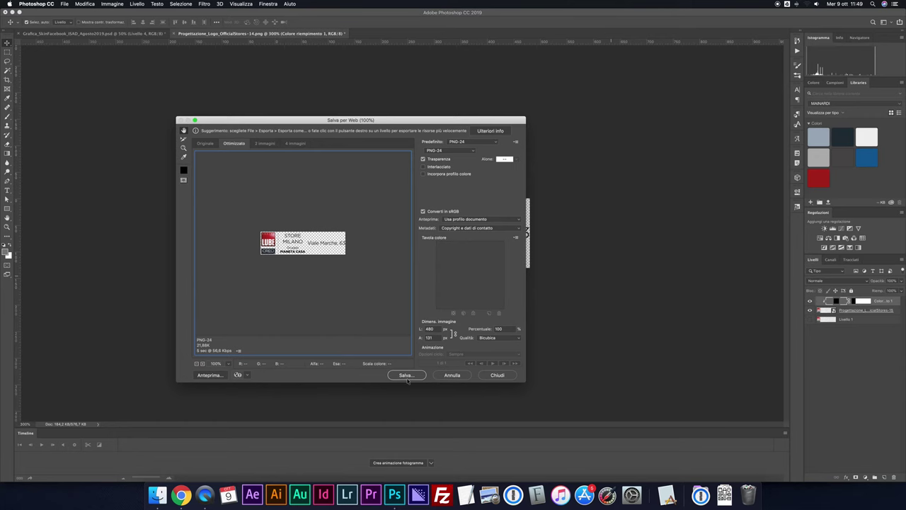
Save the black-text logo as a 480×131 PNG-24 named 'logoLCM' on the desktop.
left_click(407, 375)
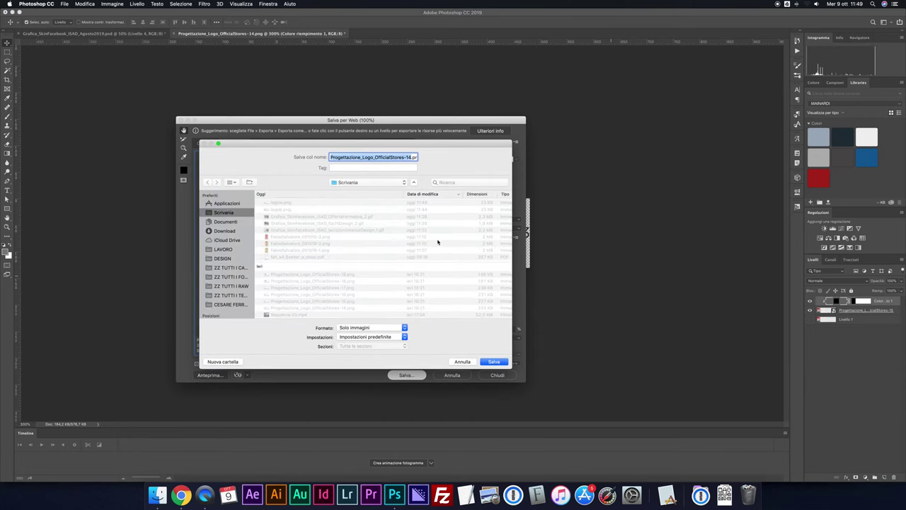
type("logo.png")
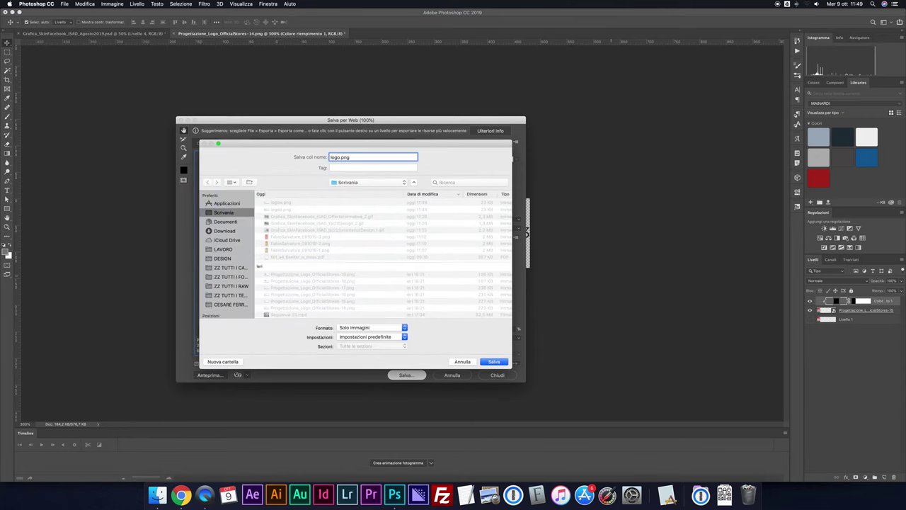
type("LCMI")
key("Return")
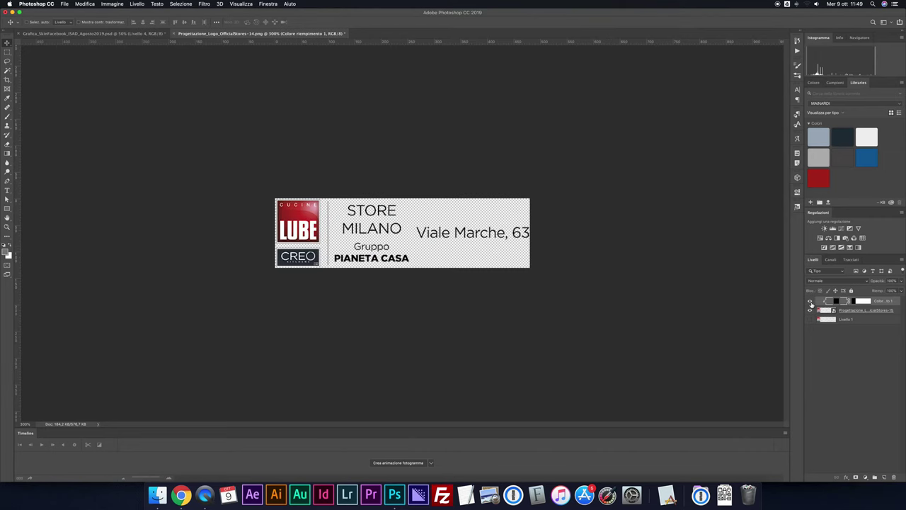
Export the white-text logo through Save for Web as logoLCMw.png in Scrivania.
key("ctrl+alt+shift+s")
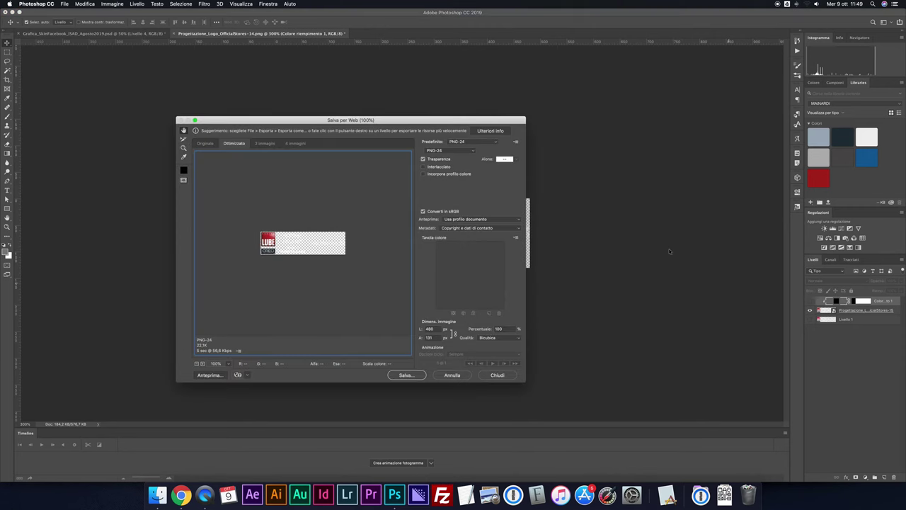
left_click(407, 375)
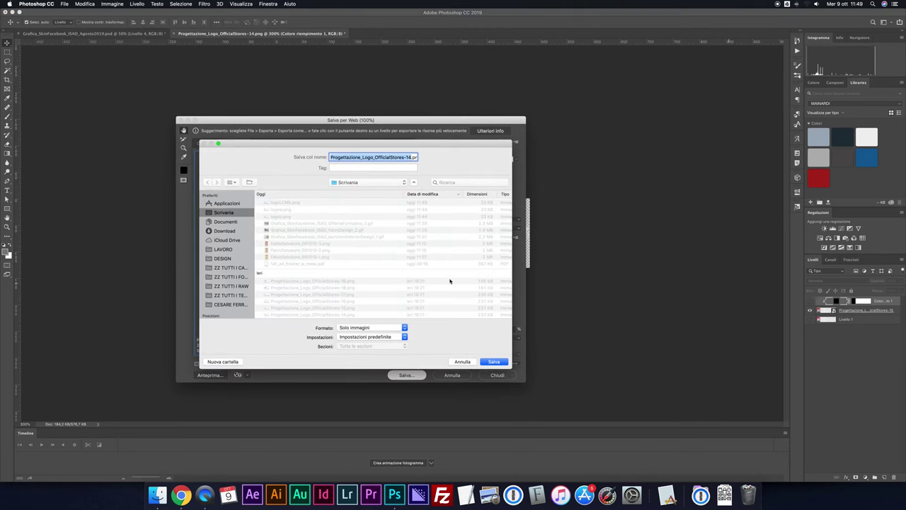
type("logo")
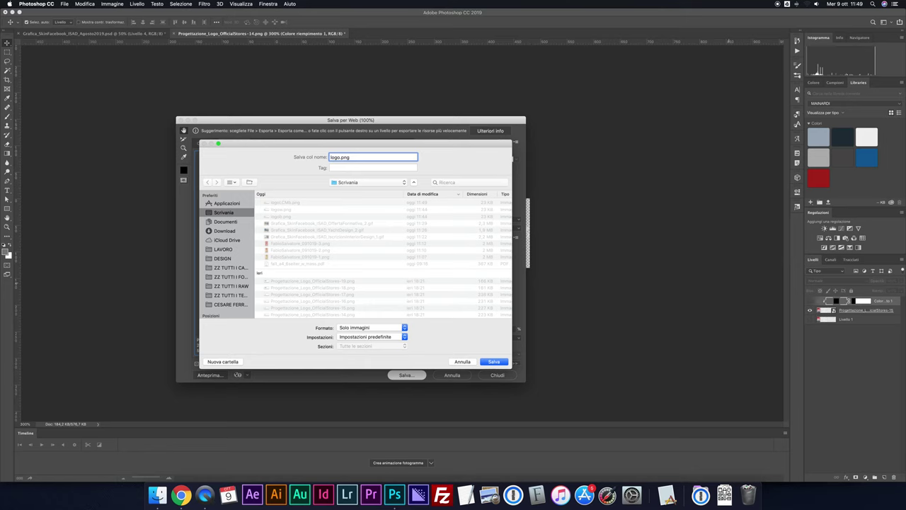
type("LCMv")
key("Return")
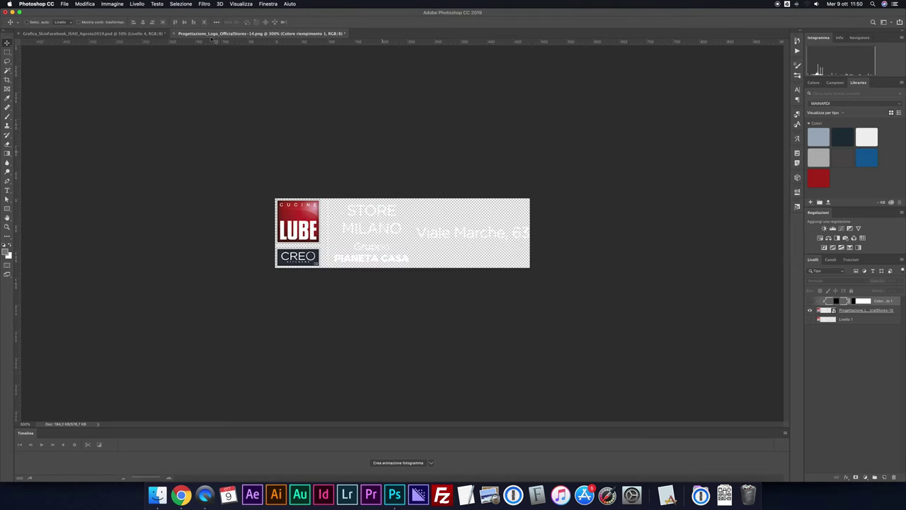
Back in Chrome, open Theme options and scroll down to the header's dark and light logo fields.
left_click(181, 494)
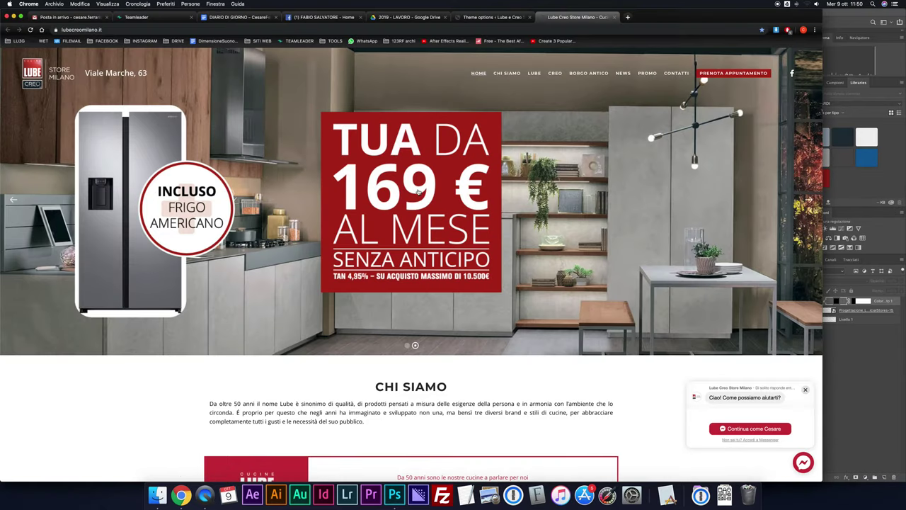
left_click(487, 19)
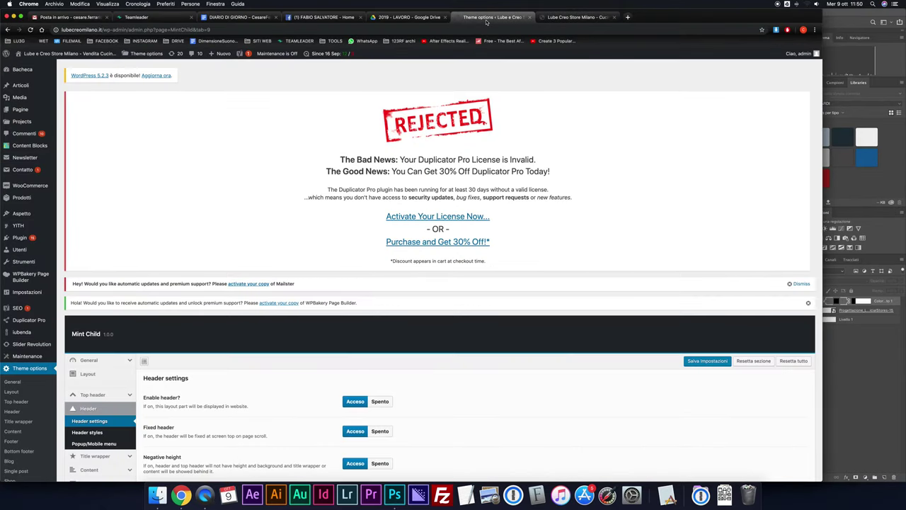
left_click(40, 370)
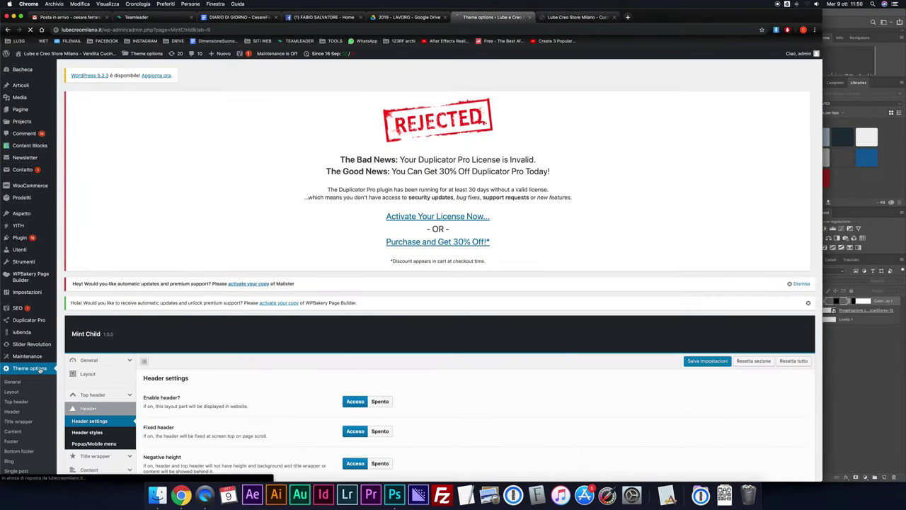
scroll(118, 261, "down", 2)
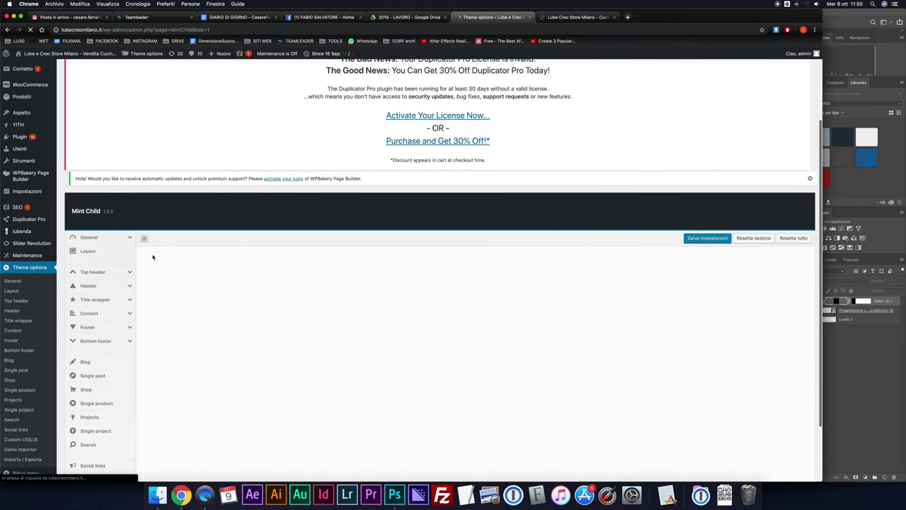
scroll(117, 261, "down", 1)
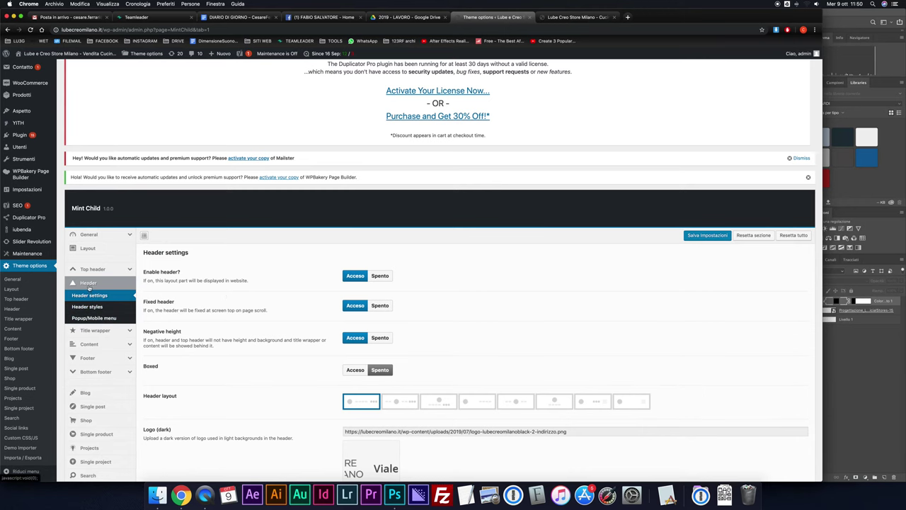
scroll(402, 288, "down", 3)
scroll(402, 288, "down", 3)
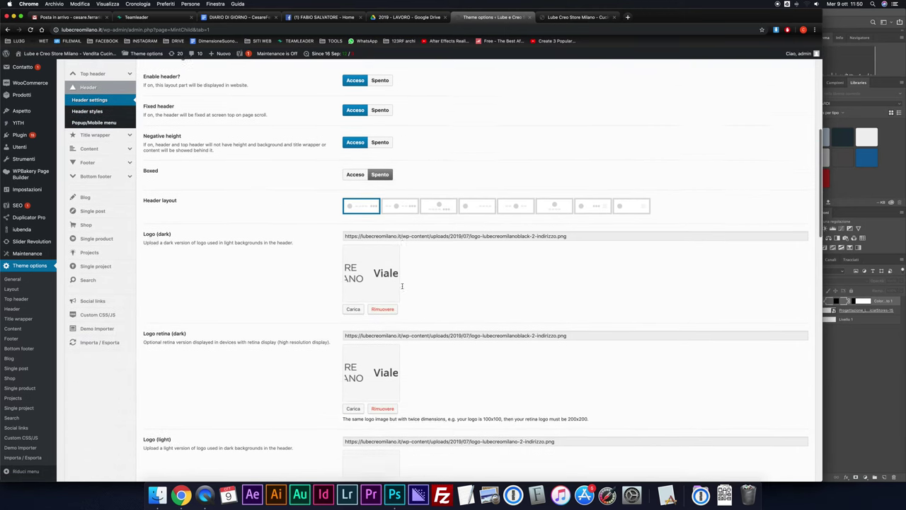
scroll(382, 247, "down", 2)
scroll(369, 221, "down", 1)
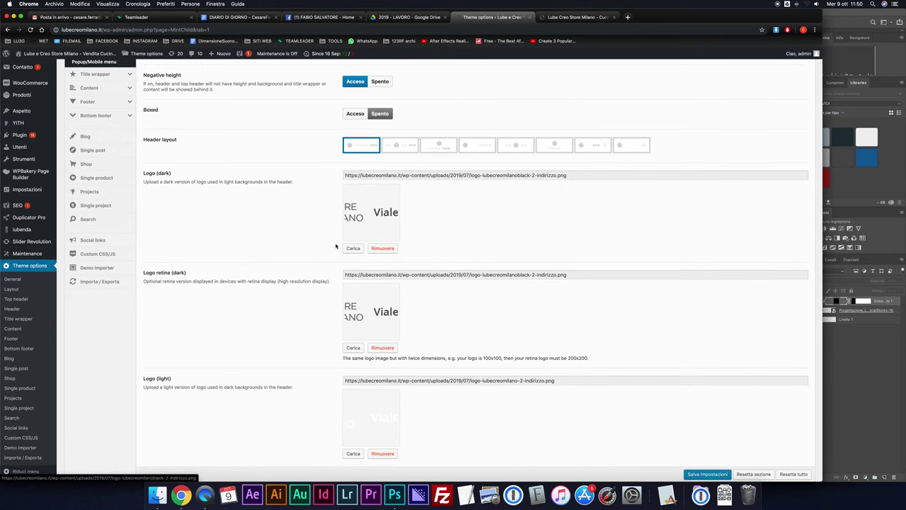
left_click(353, 249)
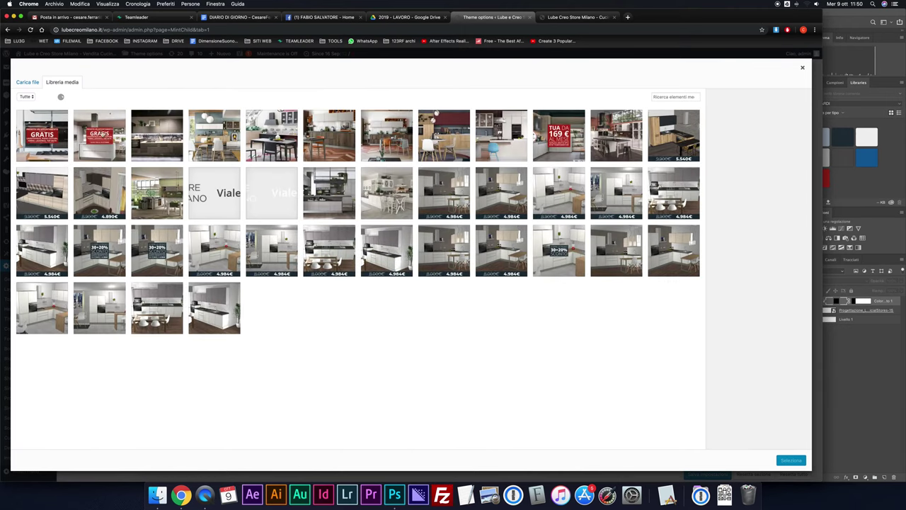
Upload logoLCMb.png and set it as the Logo (dark) image.
left_click(30, 83)
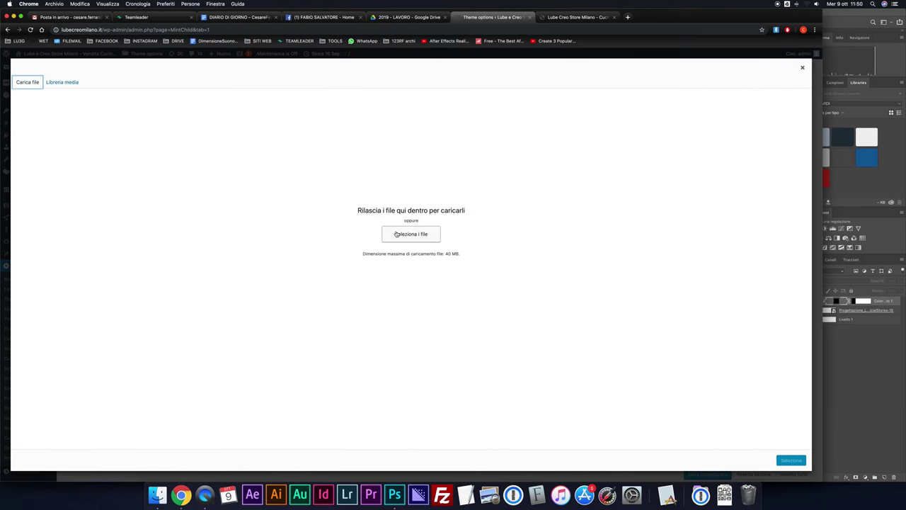
left_click(394, 231)
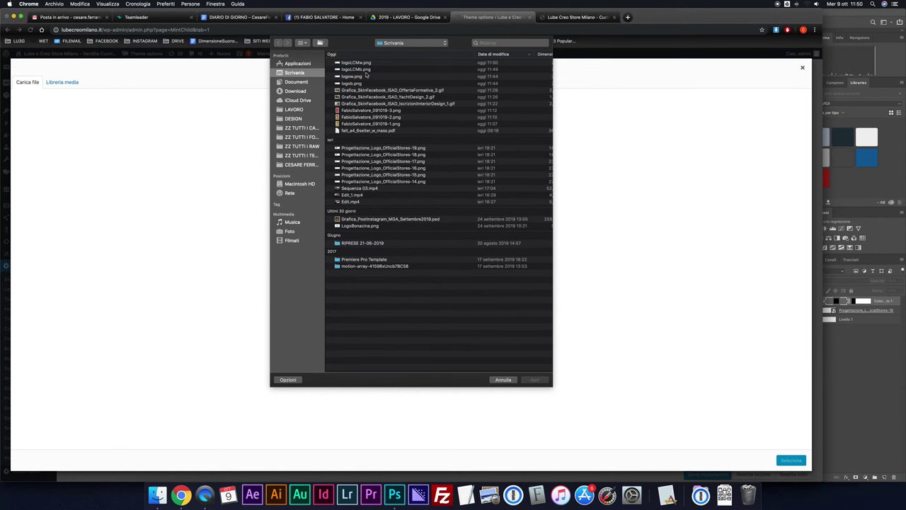
double_click(358, 70)
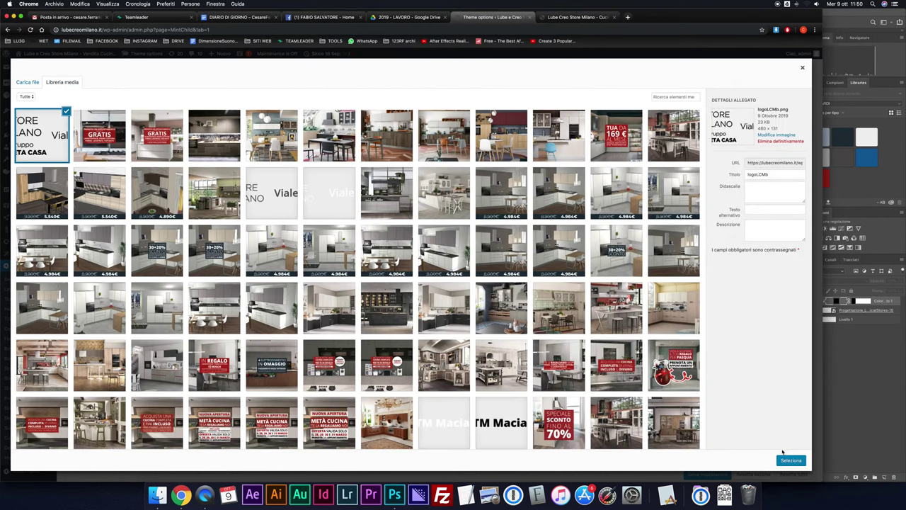
left_click(790, 460)
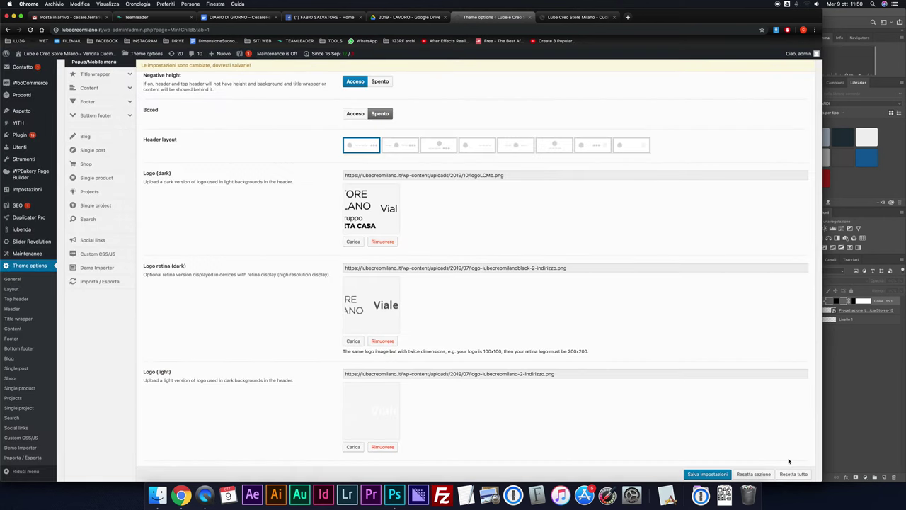
Set logoLCMb.png as the Logo retina (dark) image as well.
scroll(318, 205, "down", 2)
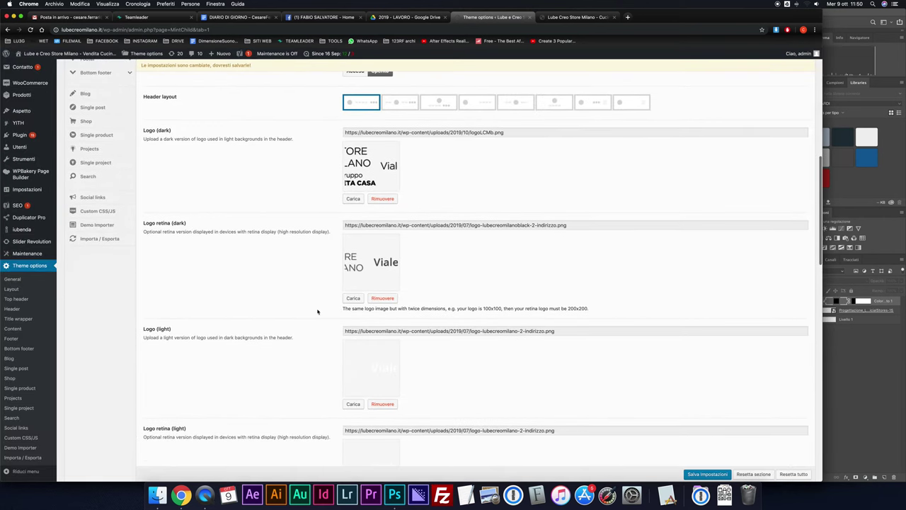
left_click(353, 298)
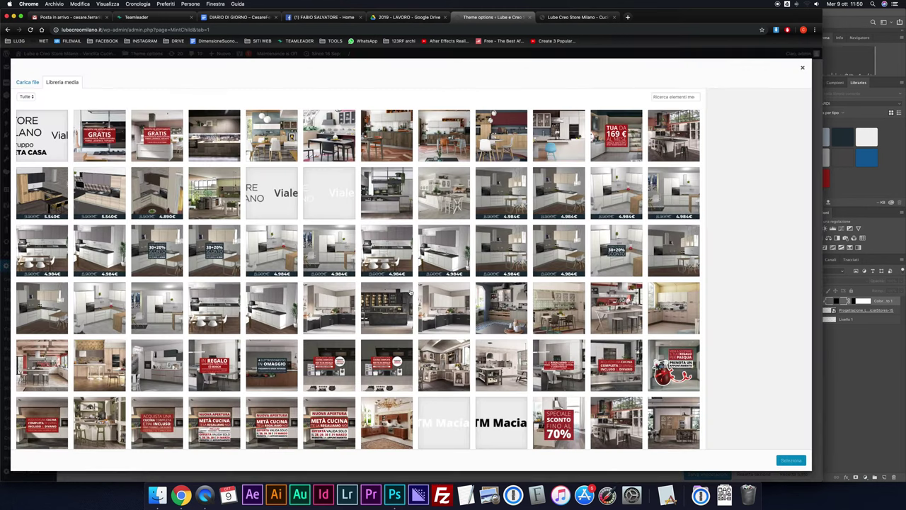
left_click(52, 132)
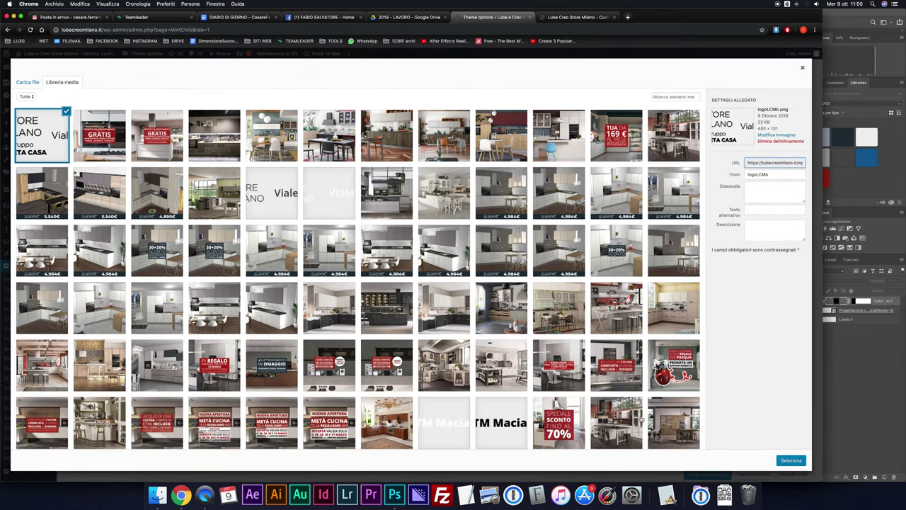
left_click(793, 461)
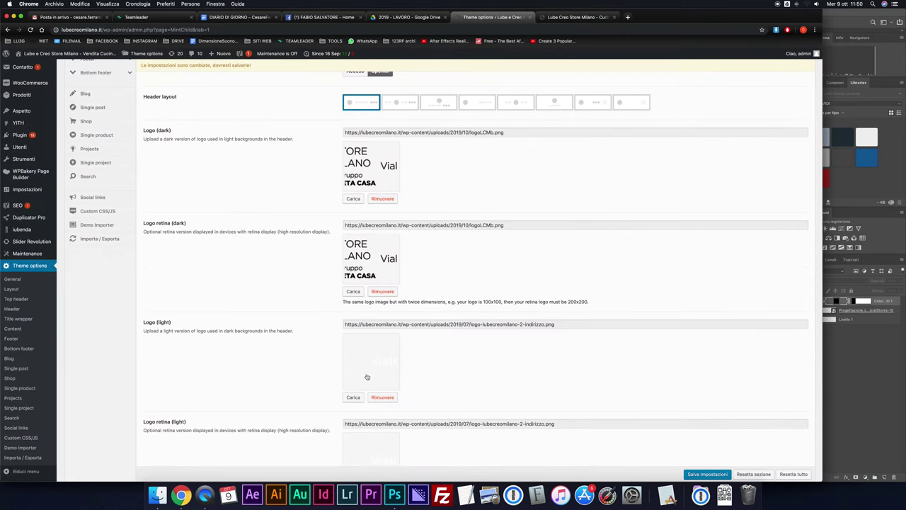
left_click(353, 397)
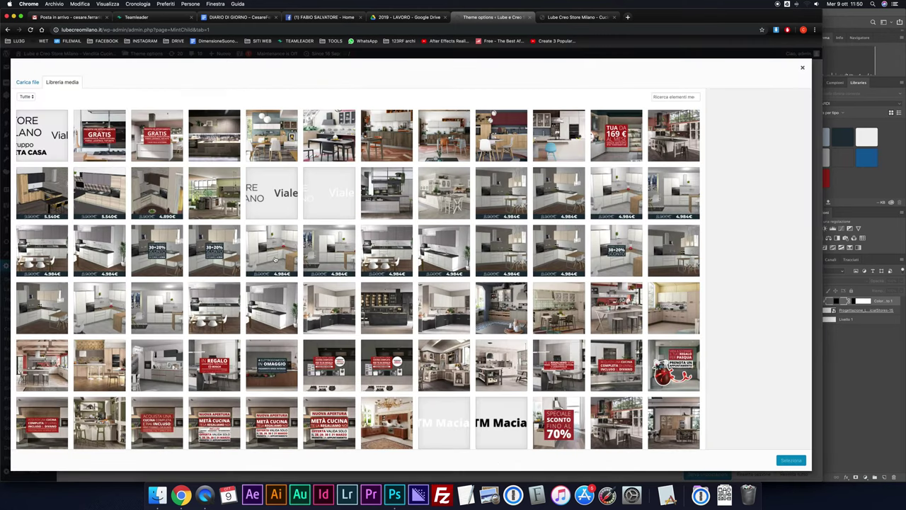
Upload logoLCMw.png and set it as the Logo (light) image.
left_click(27, 82)
left_click(414, 233)
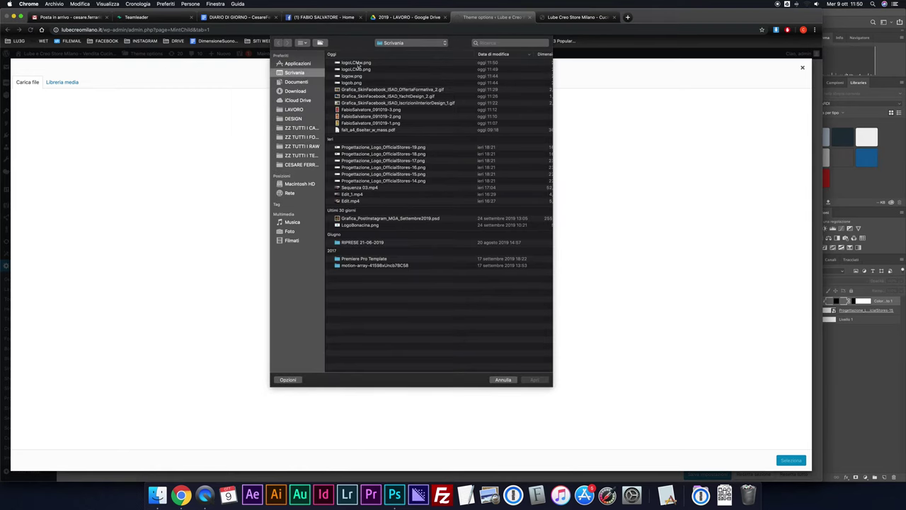
double_click(356, 63)
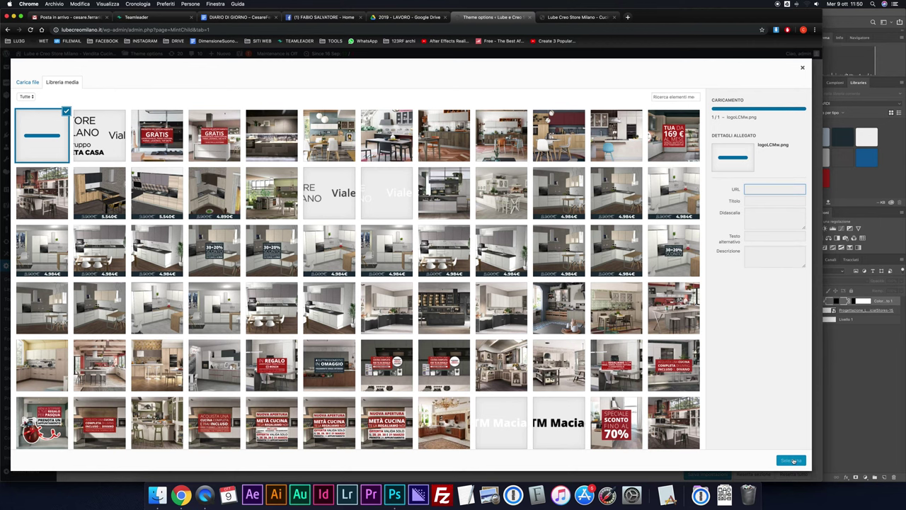
left_click(792, 461)
Set logoLCMw.png as the Logo retina (light) image too.
scroll(373, 283, "down", 3)
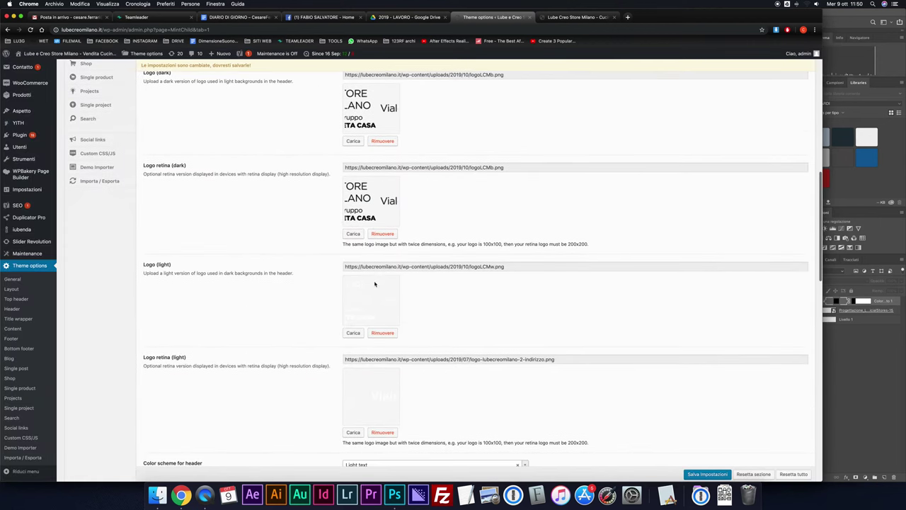
scroll(425, 297, "down", 2)
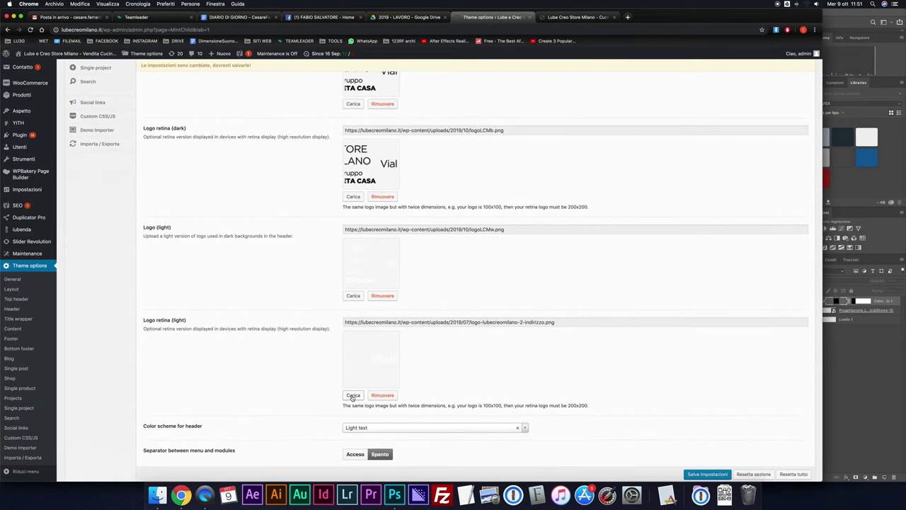
left_click(352, 396)
left_click(51, 127)
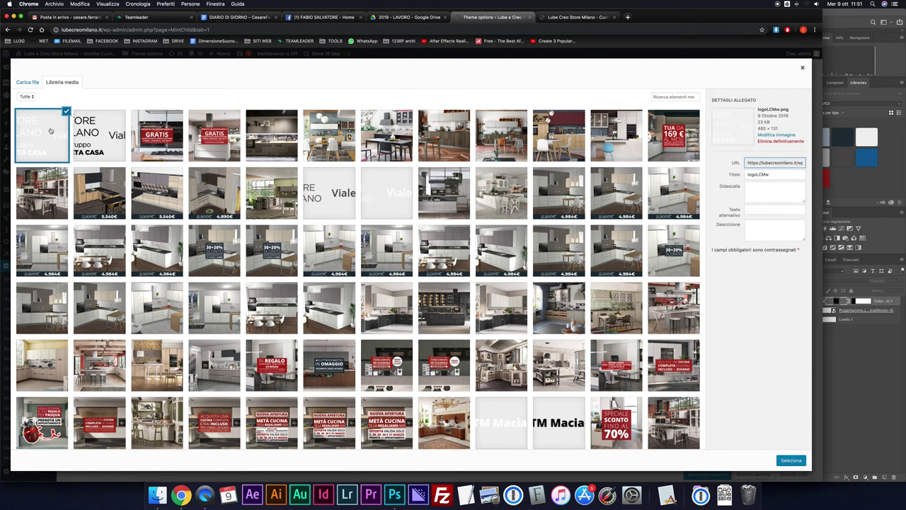
left_click(786, 460)
Save the theme header settings with Salva impostazioni.
scroll(539, 296, "down", 1)
scroll(539, 297, "down", 2)
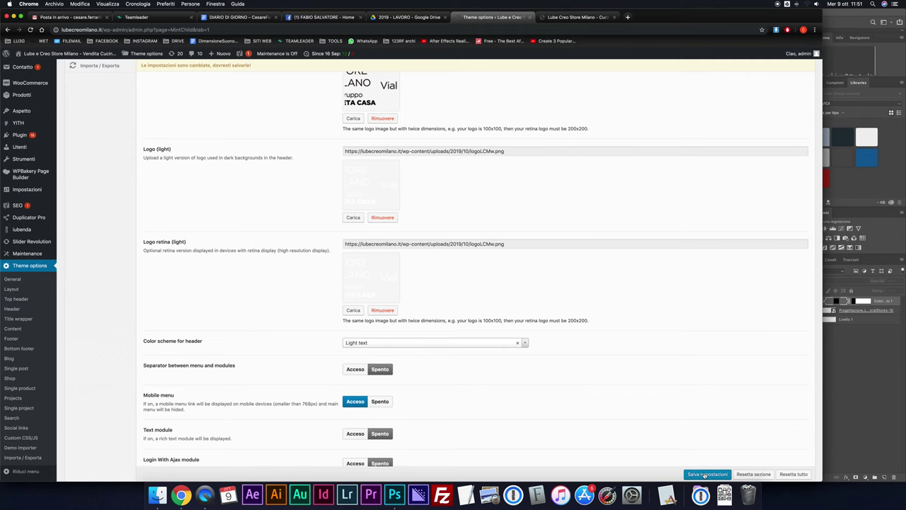
left_click(707, 474)
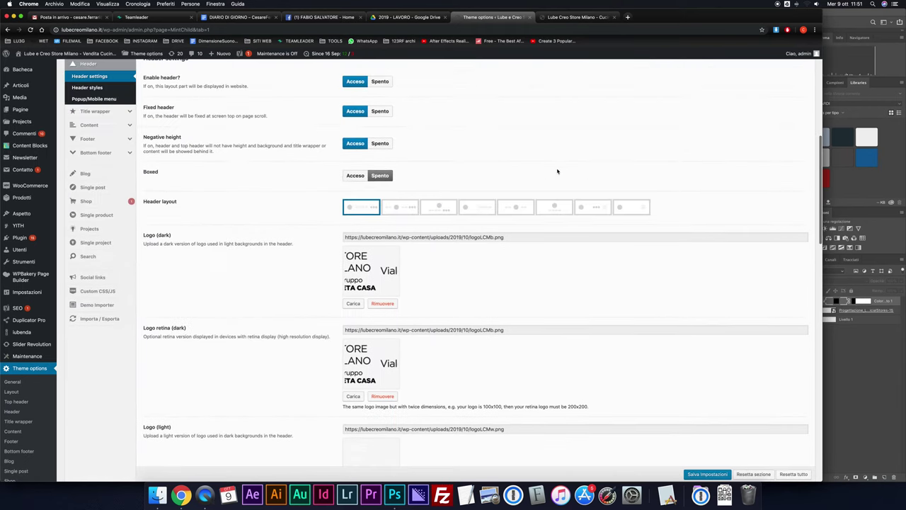
Reload the live homepage and scroll through it to check the new header logo and the old footer logo.
left_click(564, 21)
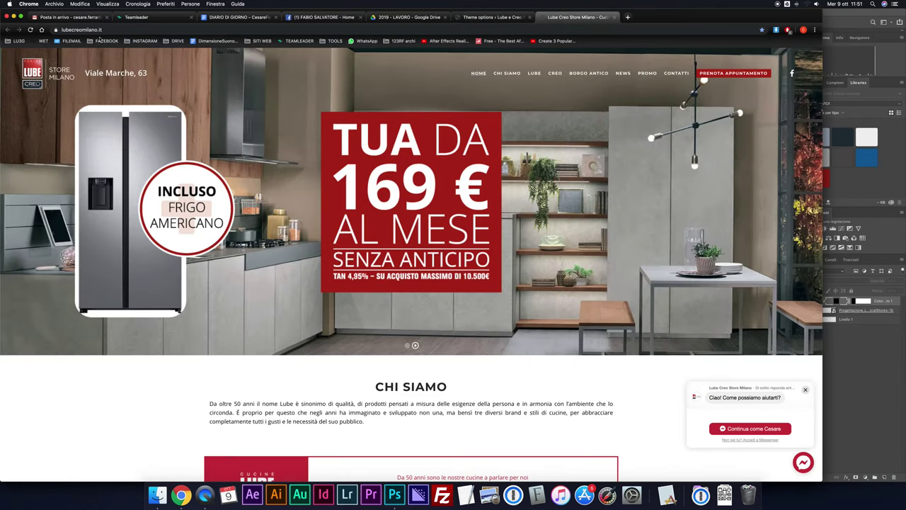
left_click(30, 30)
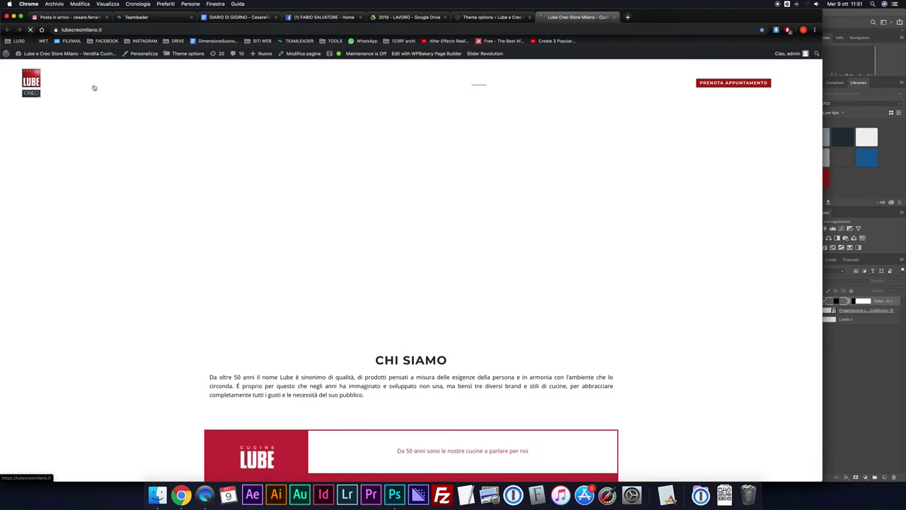
scroll(112, 121, "down", 2)
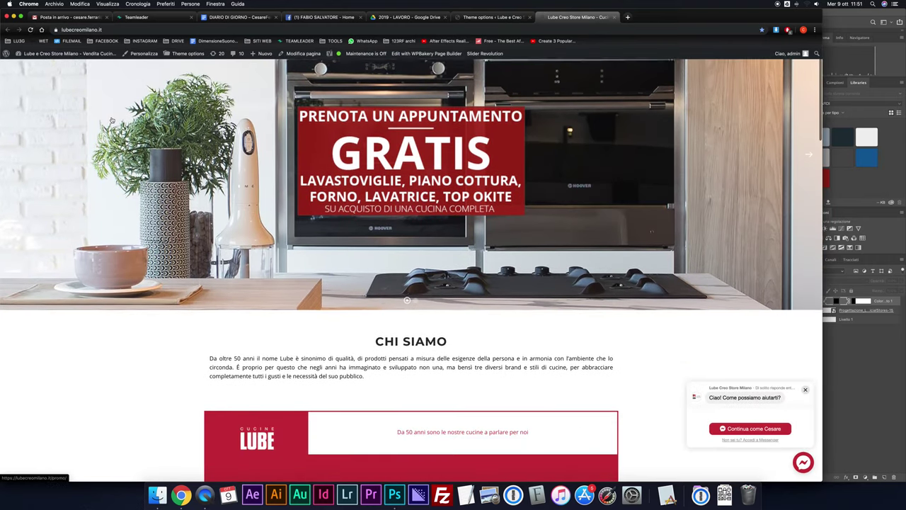
scroll(112, 120, "down", 1)
scroll(112, 120, "down", 3)
scroll(111, 120, "down", 1)
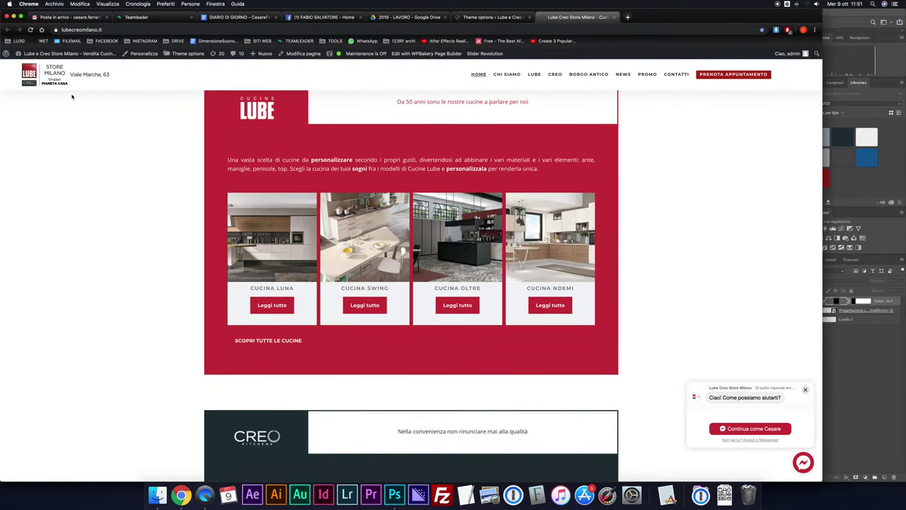
scroll(72, 97, "up", 10)
scroll(106, 113, "up", 2)
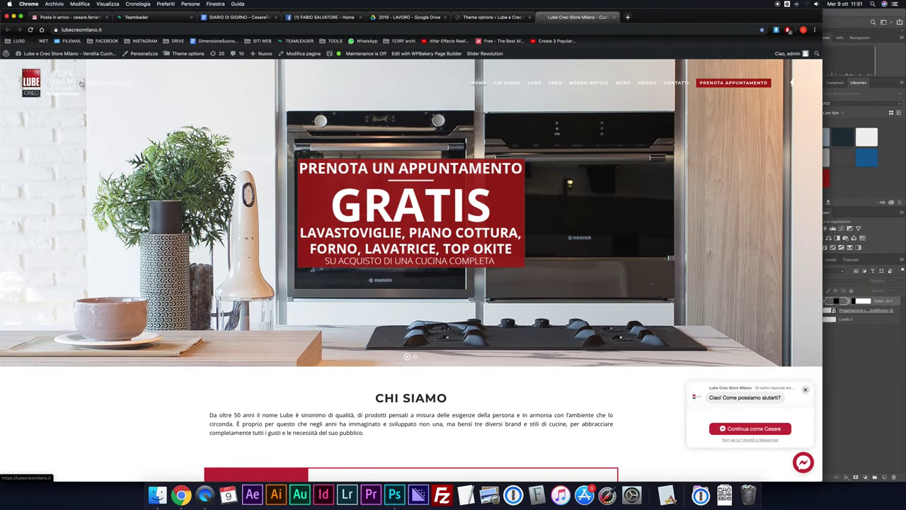
scroll(139, 128, "down", 5)
scroll(252, 237, "down", 5)
scroll(253, 237, "down", 5)
scroll(256, 237, "down", 3)
scroll(256, 236, "down", 10)
scroll(269, 269, "down", 5)
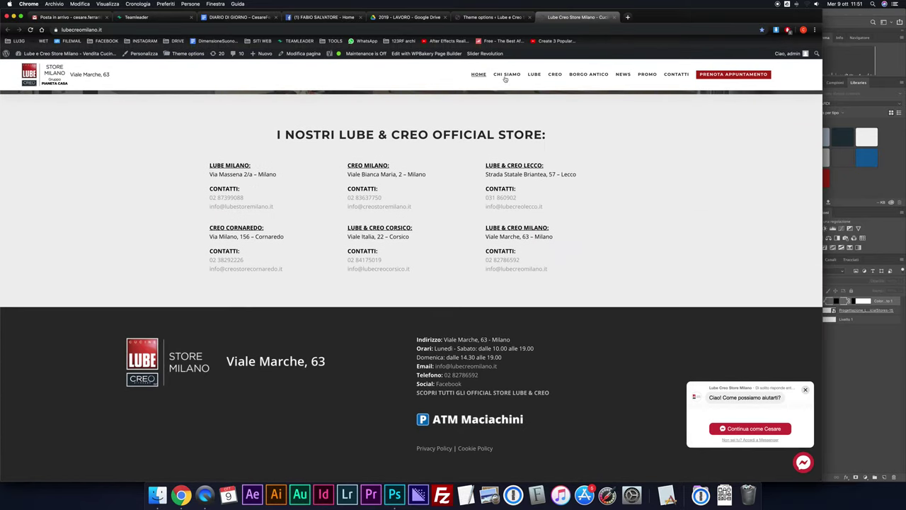
left_click(473, 19)
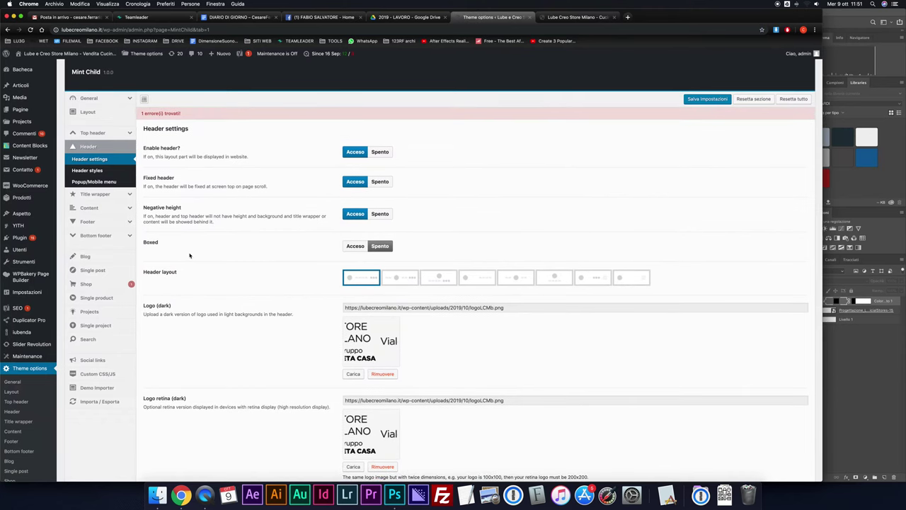
mouse_move(21, 213)
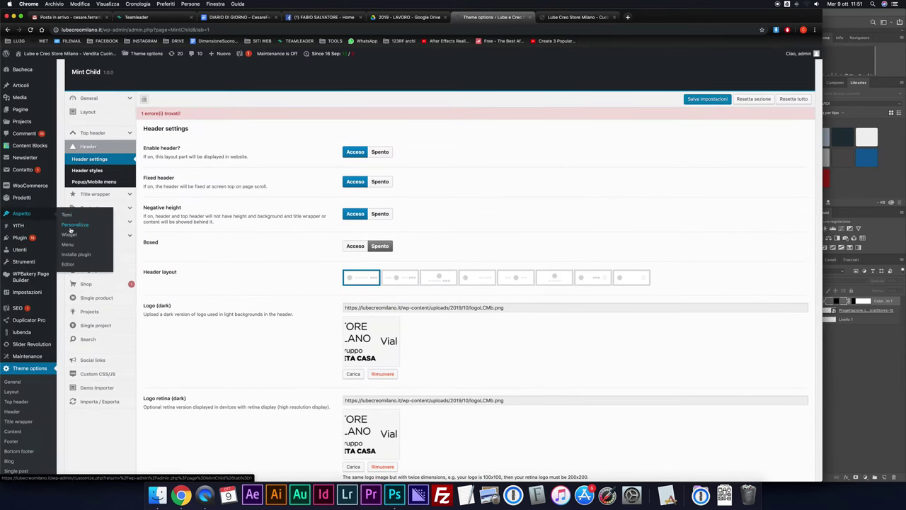
On the Widgets page, expand the Footer #1 column's custom HTML widget.
left_click(69, 235)
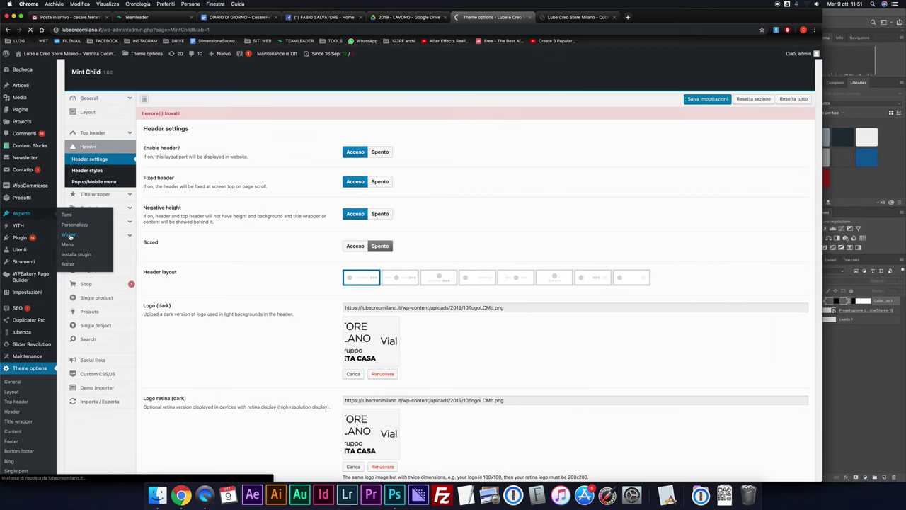
scroll(545, 281, "down", 6)
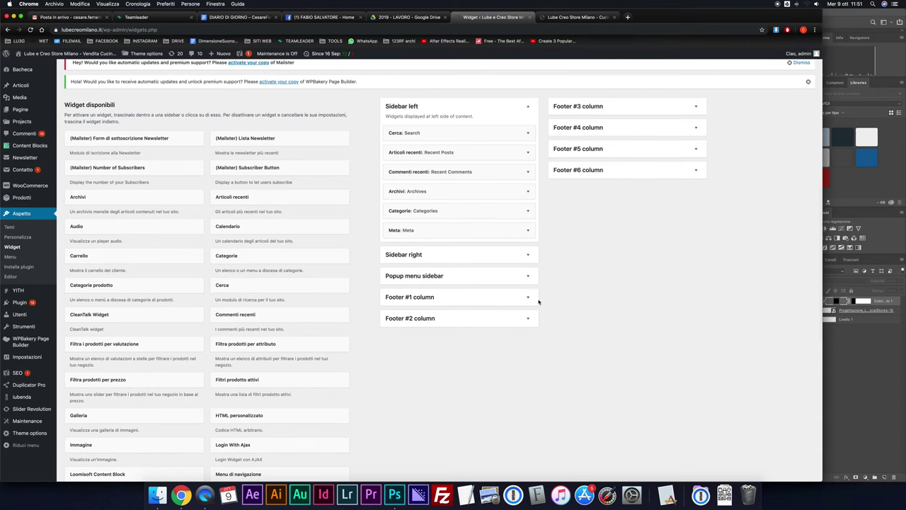
left_click(528, 298)
left_click(528, 323)
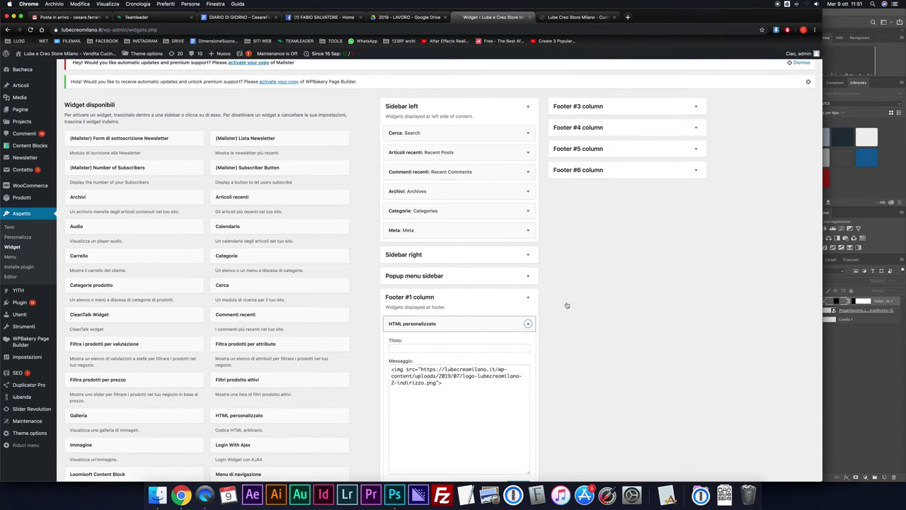
scroll(586, 292, "down", 2)
scroll(586, 291, "down", 1)
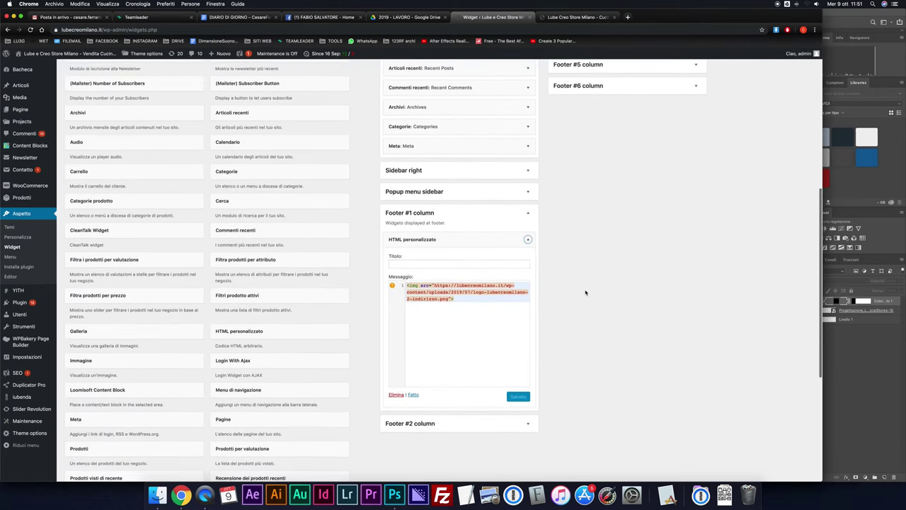
Change the widget's image path to uploads/2019/10/logoLCMw.png and save the widget.
left_click(468, 290)
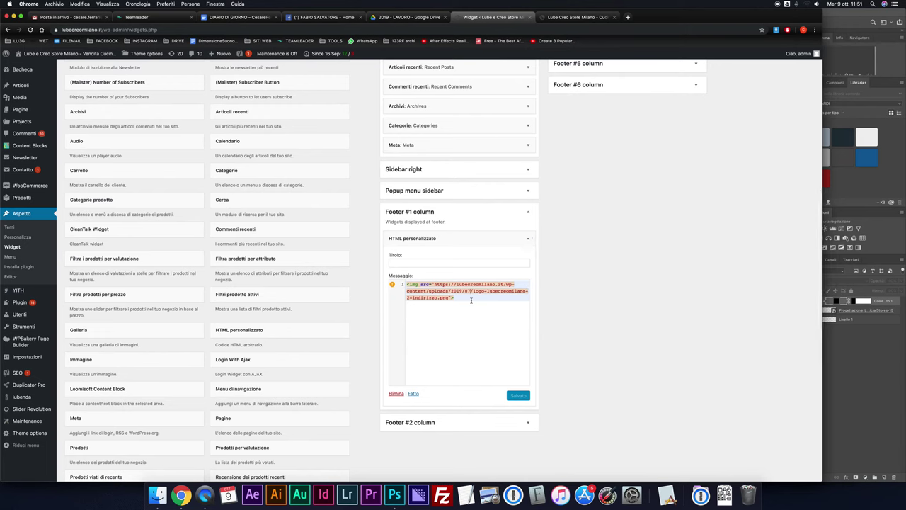
key("BackSpace")
key("BackSpace")
type("10")
left_click_drag(474, 291, 440, 298)
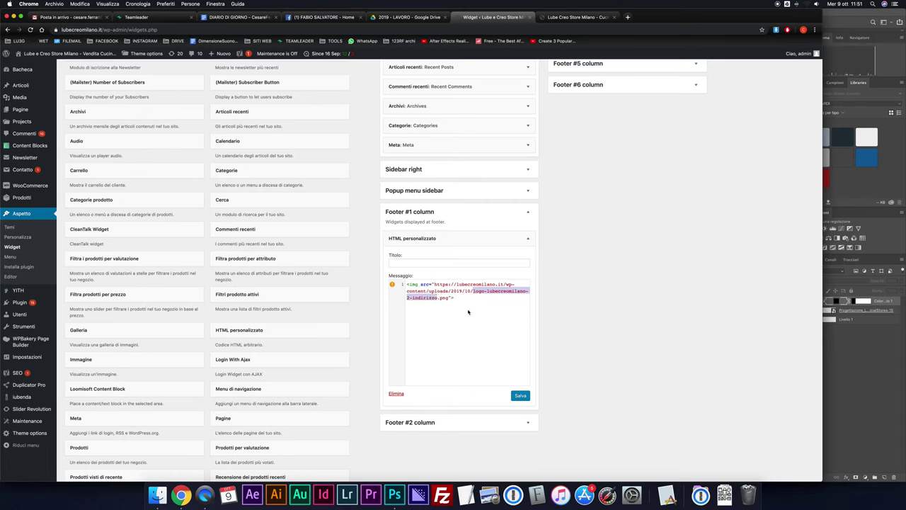
type("logoLCM")
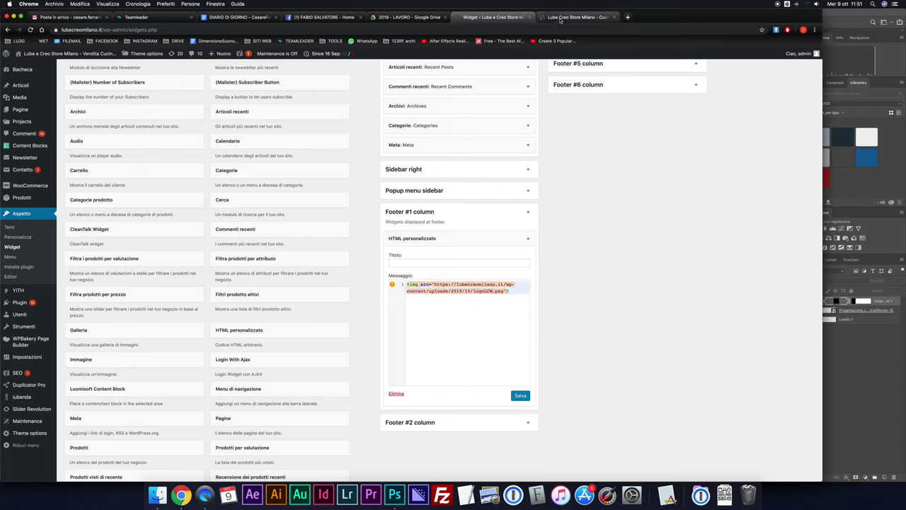
left_click(560, 18)
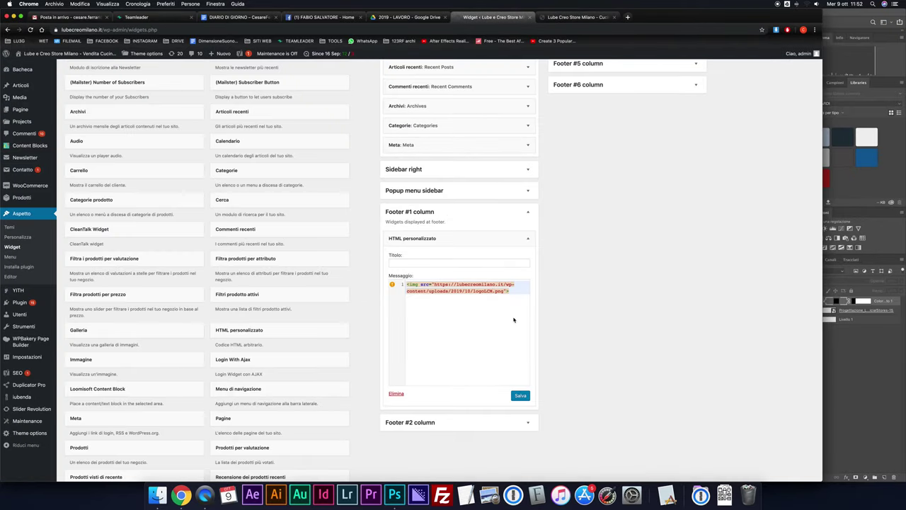
type("w")
left_click(519, 395)
Reload the live site homepage to check the Footer #1 widget's new logo.
left_click(561, 17)
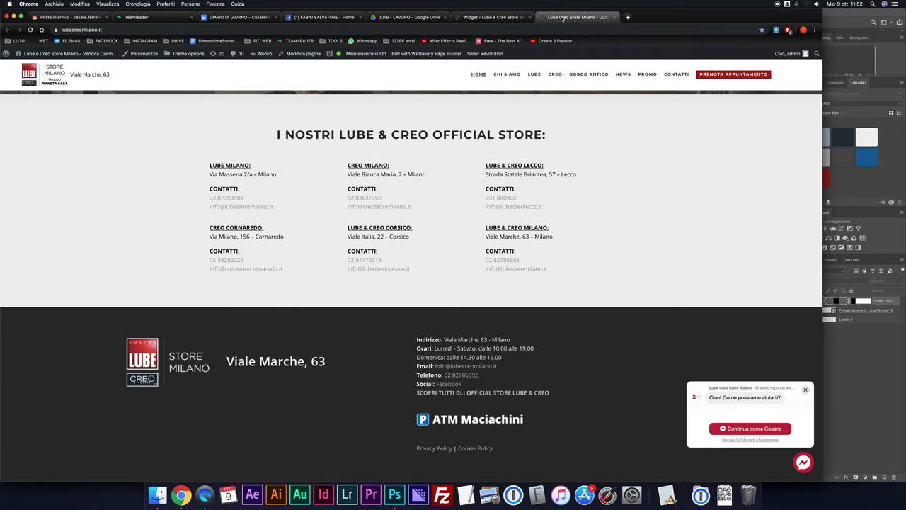
key("super+r")
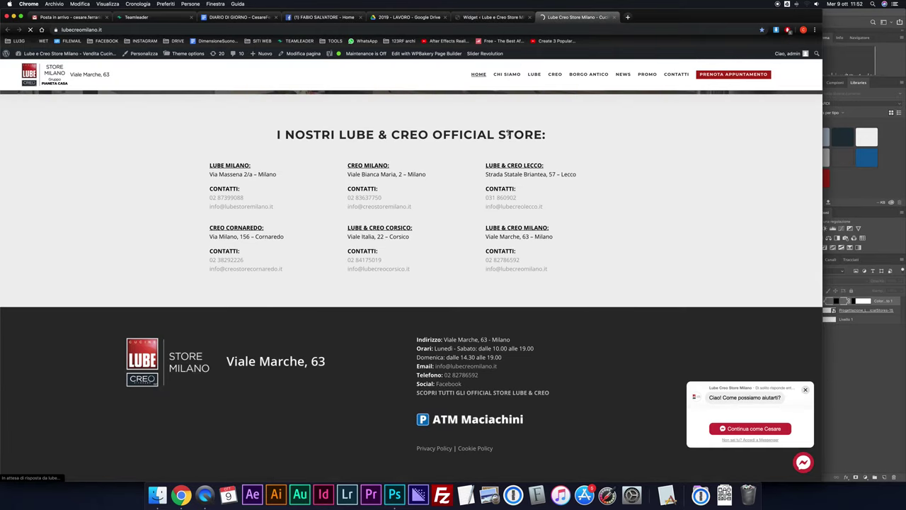